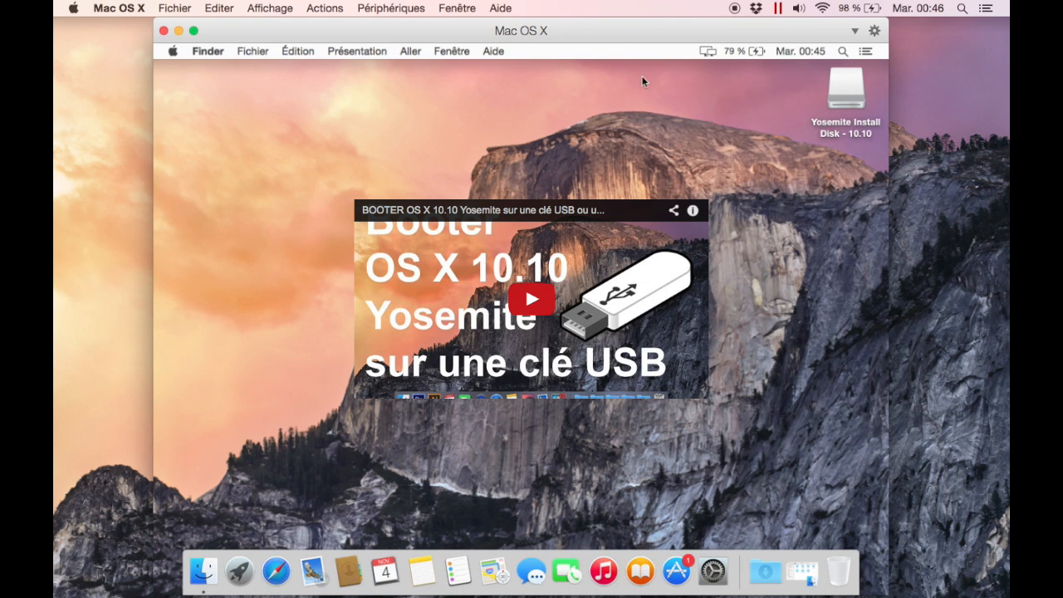
# - Open the startup disk preferences and choose Yosemite Install Disk - 10.10 as the system to boot from
pyautogui.click(832, 107)
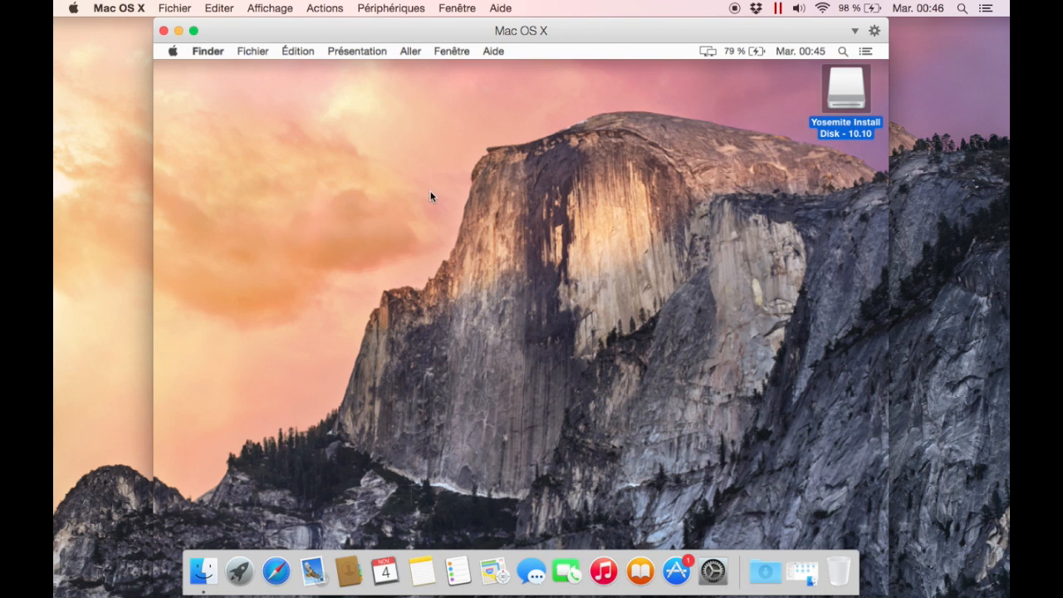
pyautogui.click(387, 182)
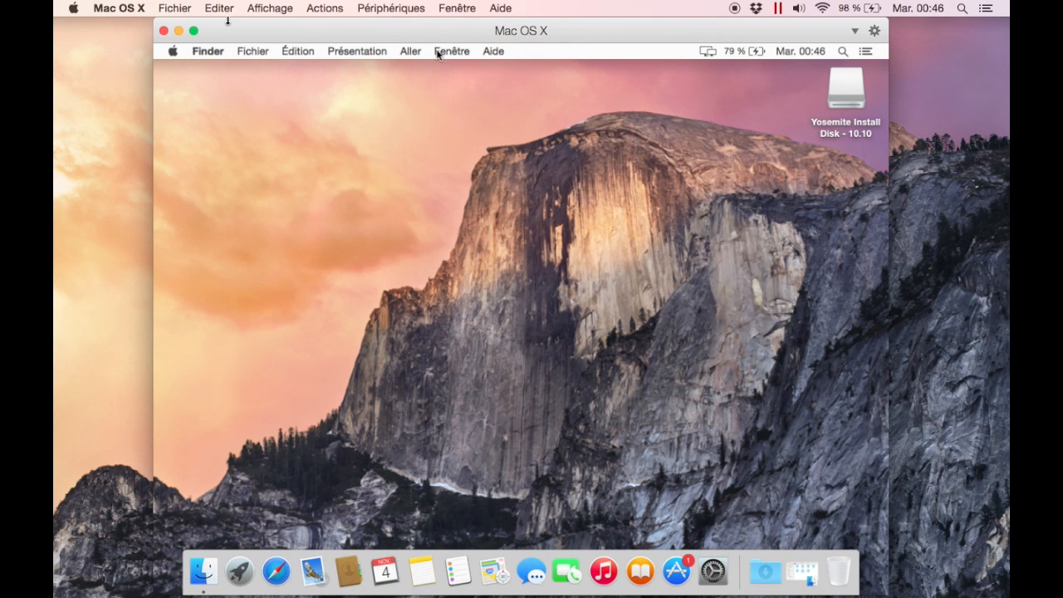
pyautogui.click(173, 50)
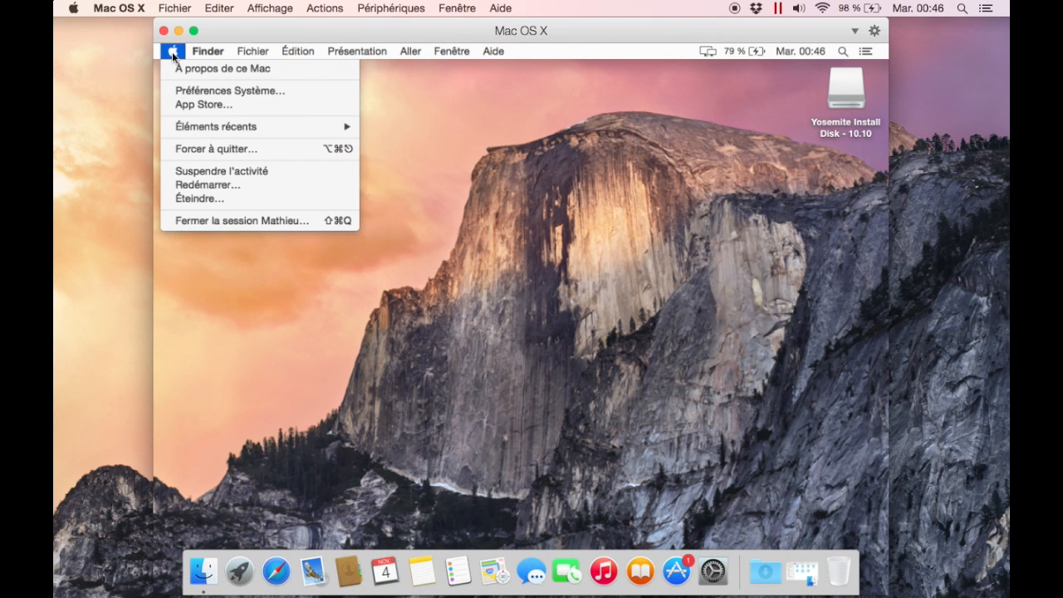
pyautogui.click(215, 93)
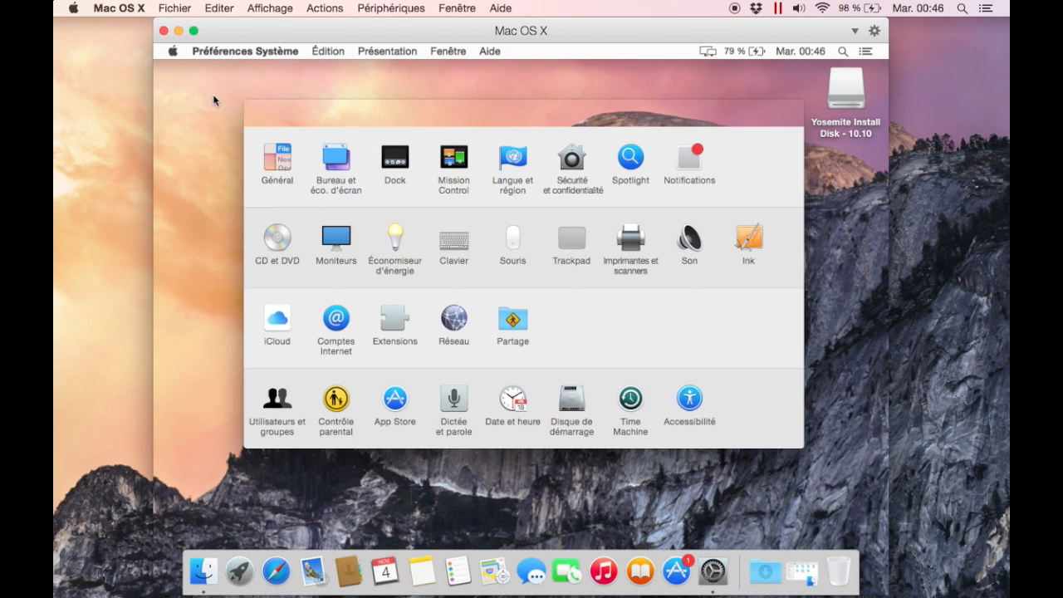
pyautogui.click(566, 404)
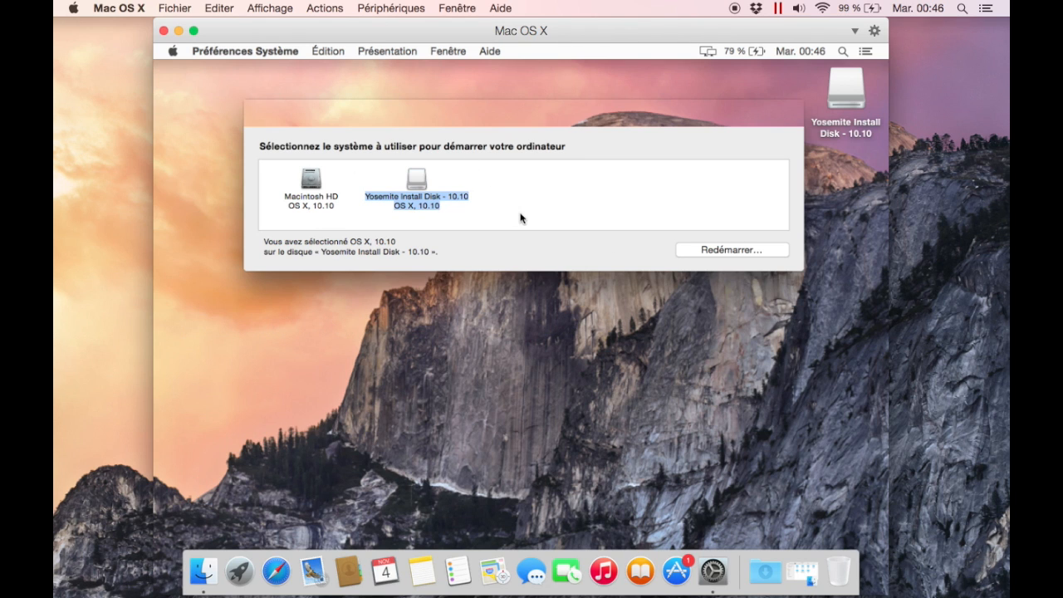
# - Open the Downloads folder in Finder, browse the home folder's subfolders and the Utilisateurs folder, and close the window
pyautogui.click(765, 572)
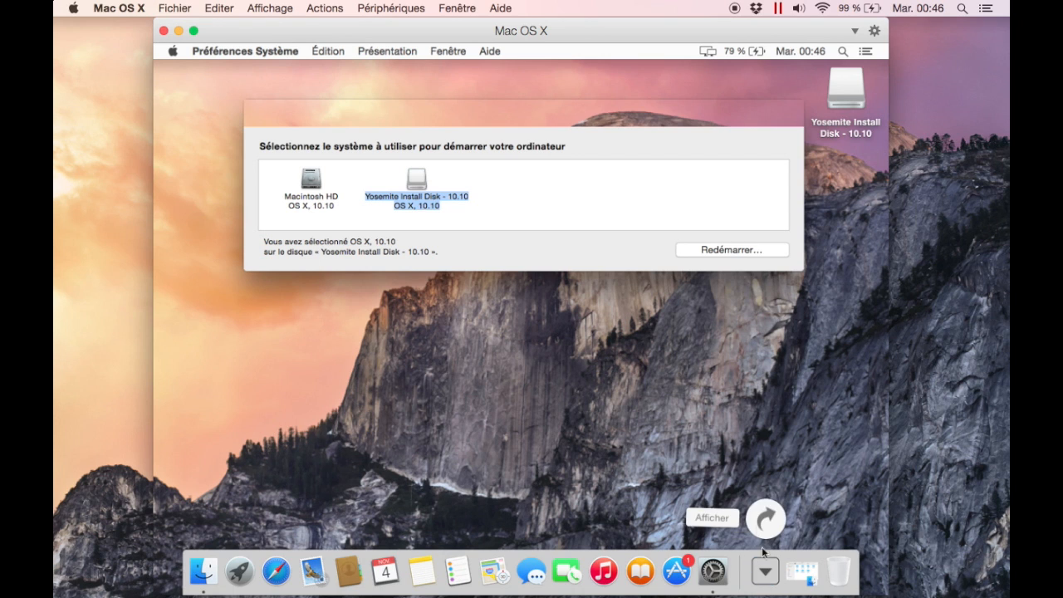
pyautogui.click(764, 516)
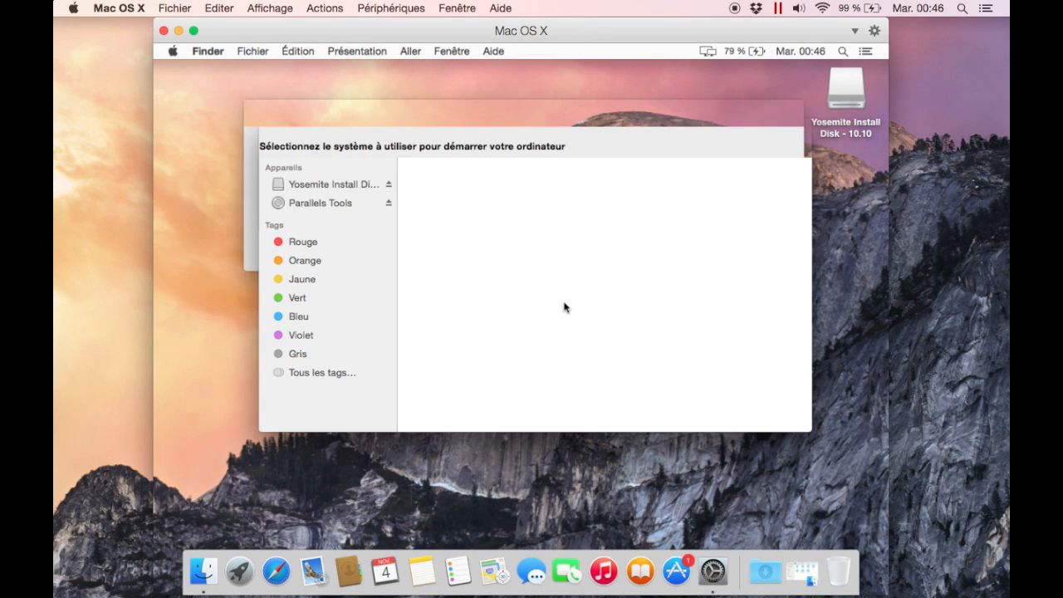
pyautogui.press('Up')
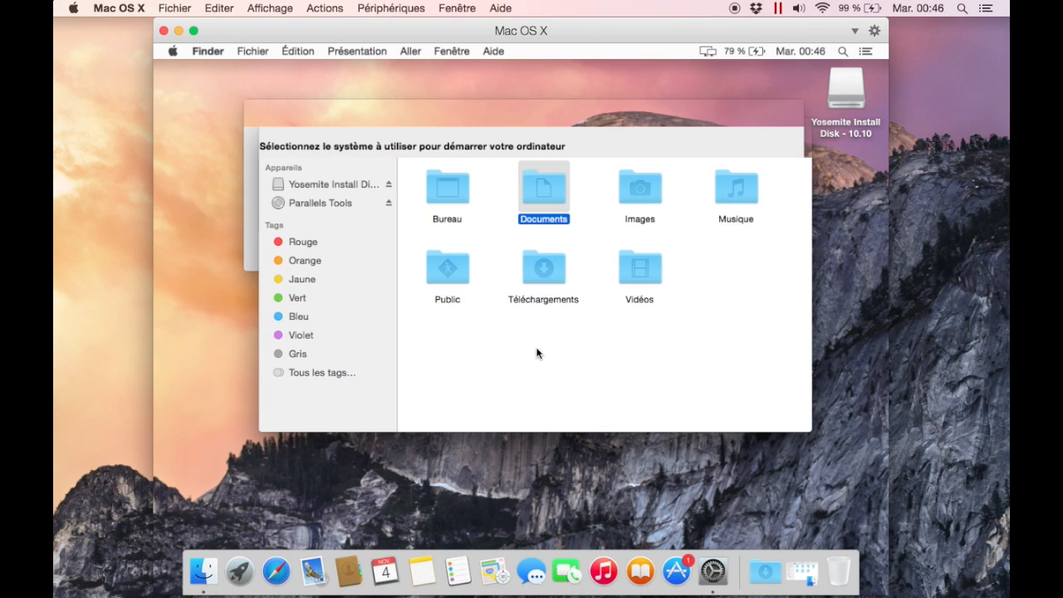
pyautogui.press('Left')
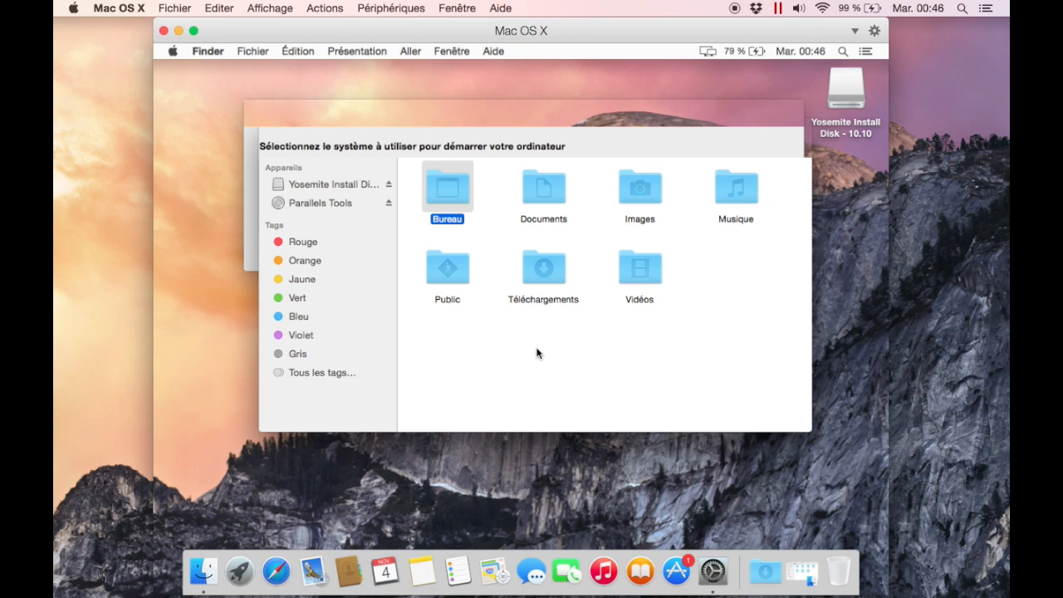
pyautogui.press('Right')
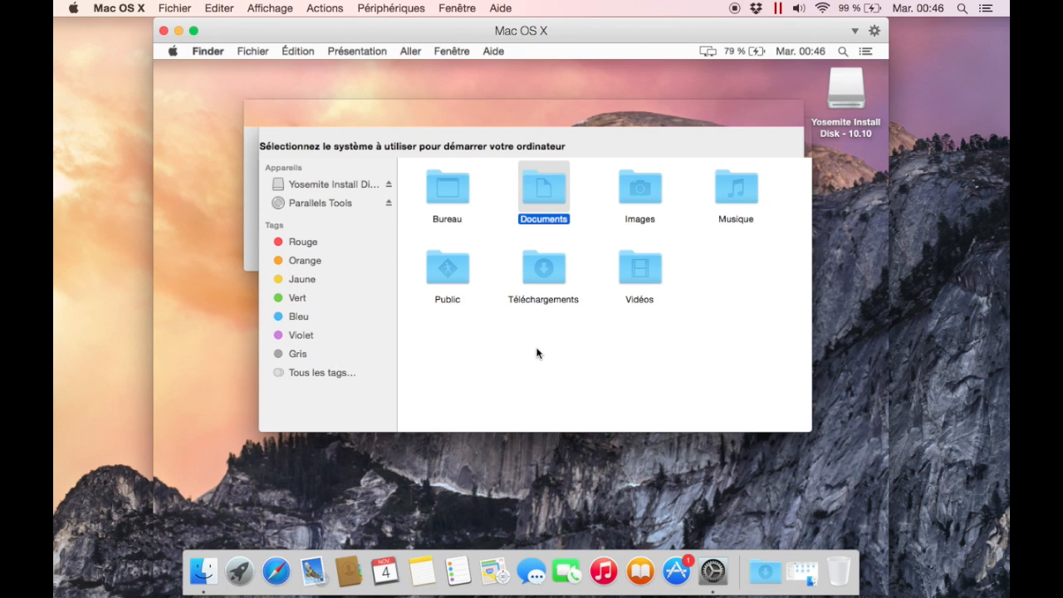
pyautogui.press('Left')
pyautogui.press('Right')
pyautogui.press('super+Down')
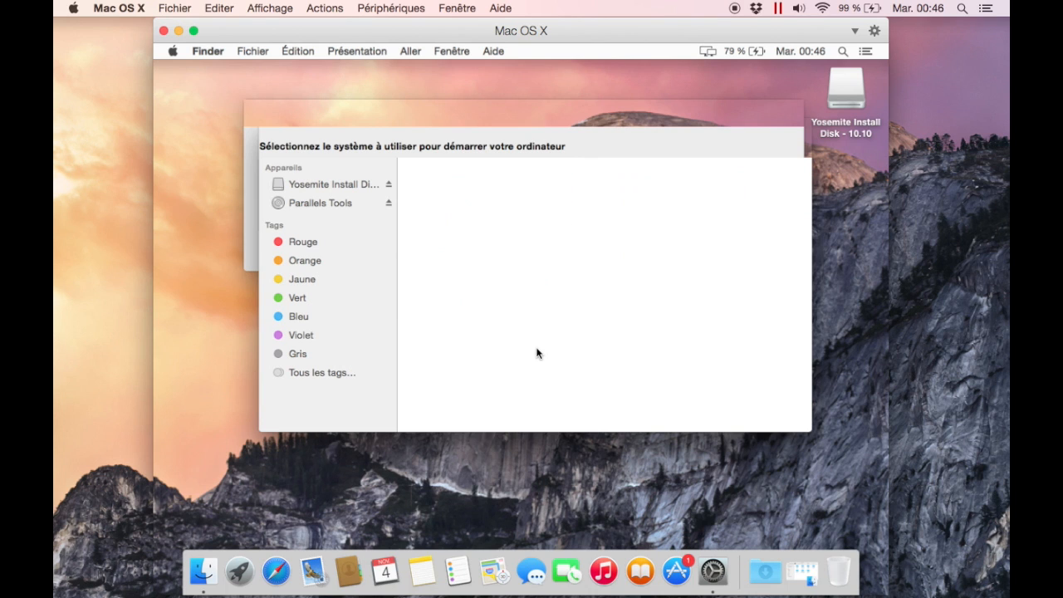
pyautogui.press('super+Up')
pyautogui.press('Right')
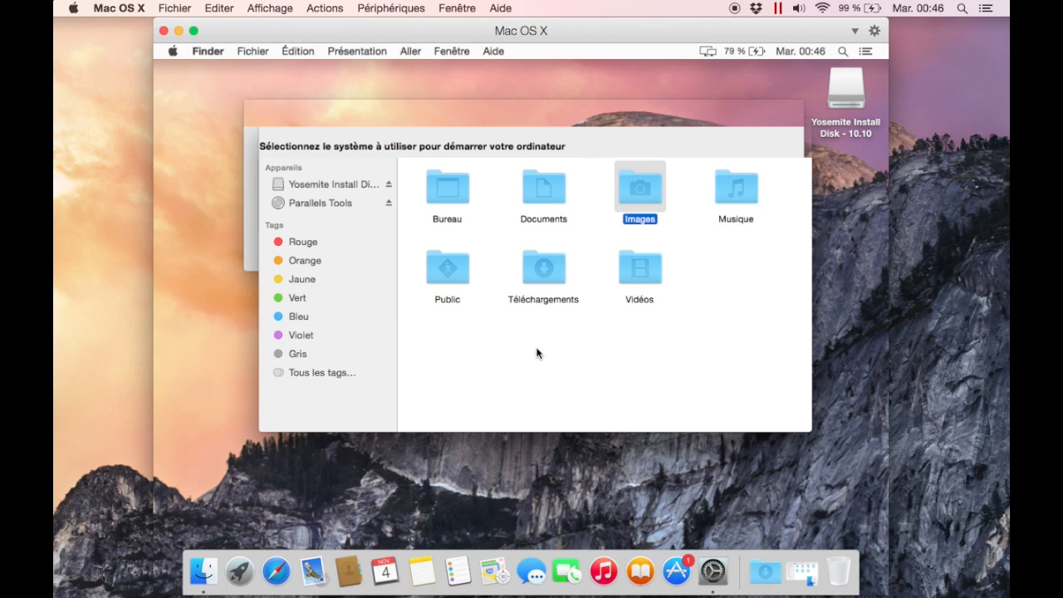
pyautogui.press('Left')
pyautogui.press('Left')
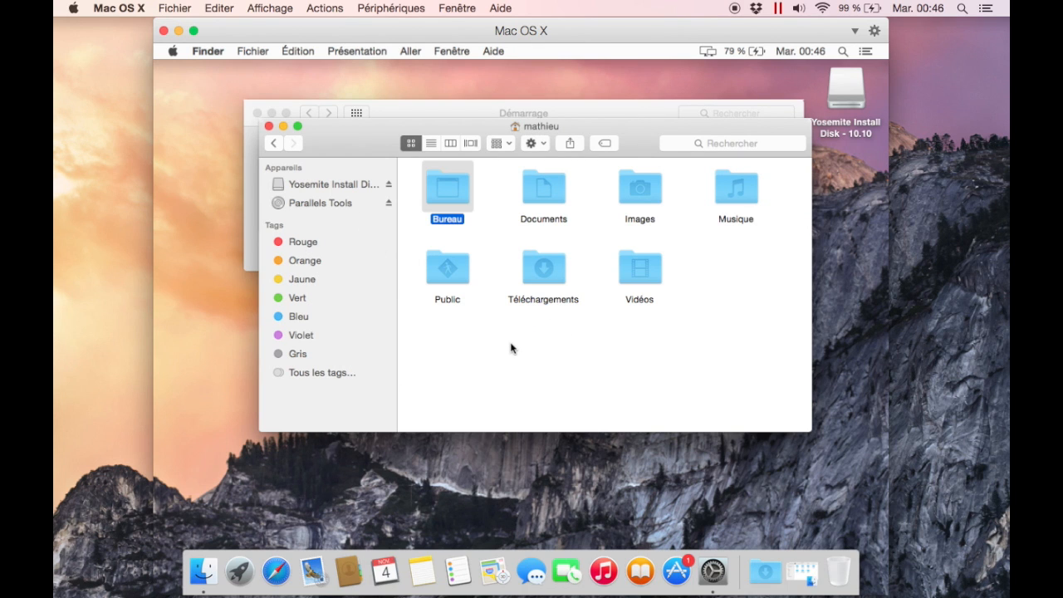
pyautogui.press('super+Up')
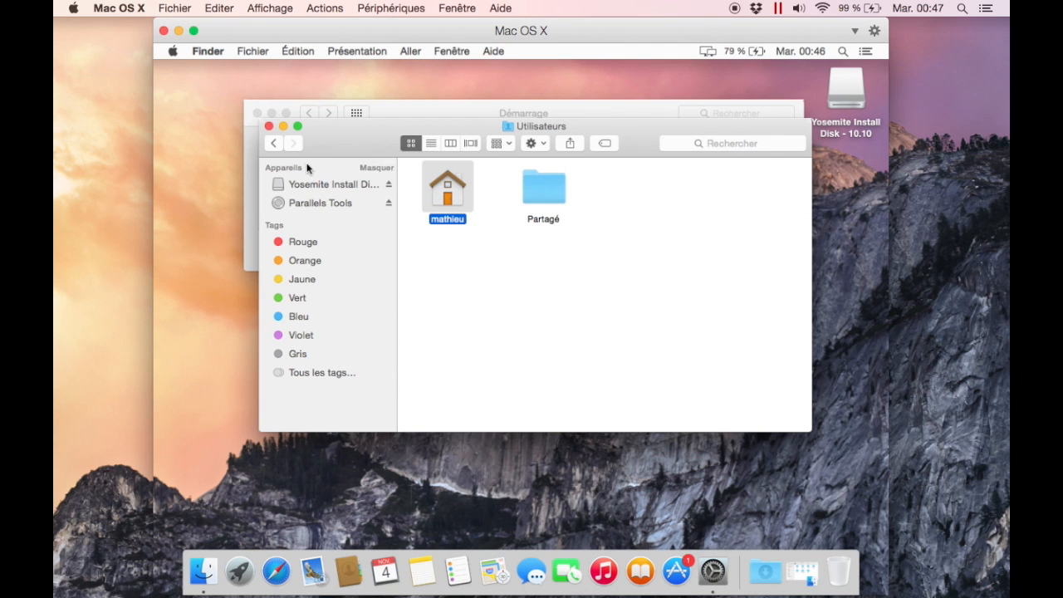
pyautogui.click(269, 127)
# - Restart the computer from the selected Yosemite install disk and confirm the restart
pyautogui.click(731, 166)
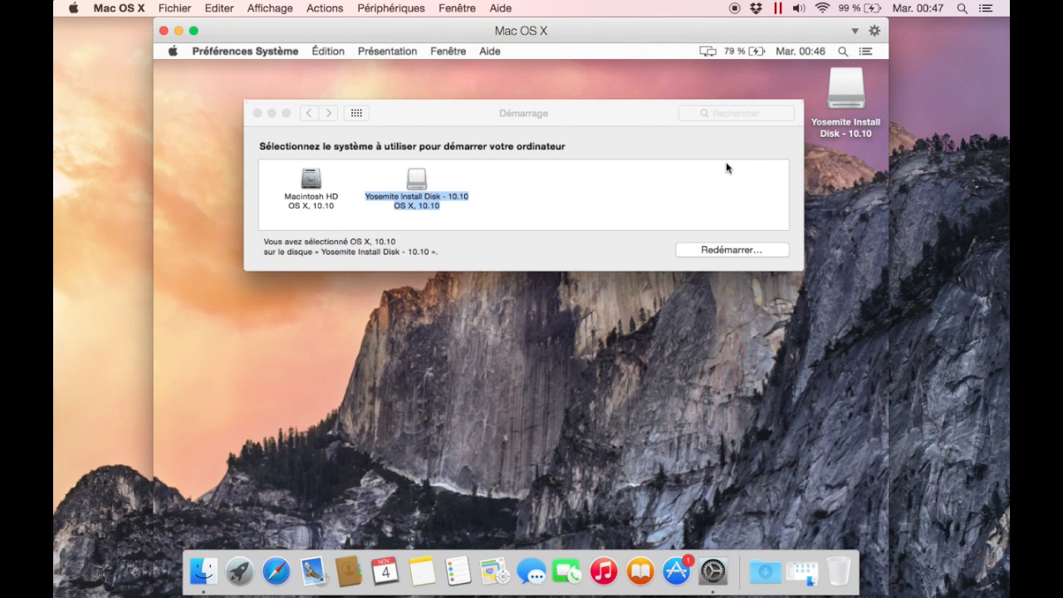
pyautogui.click(735, 254)
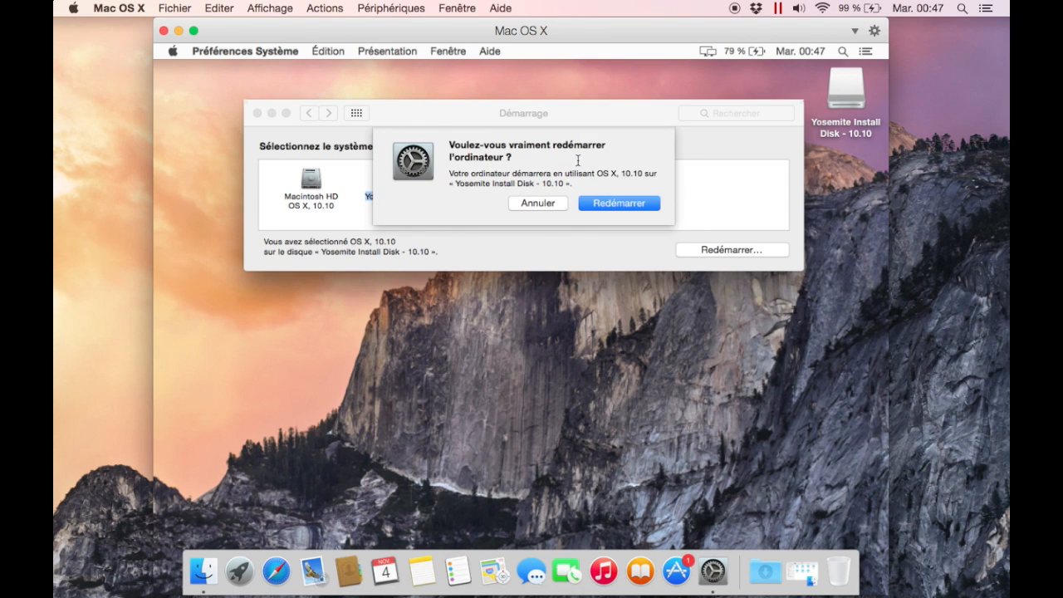
pyautogui.click(617, 204)
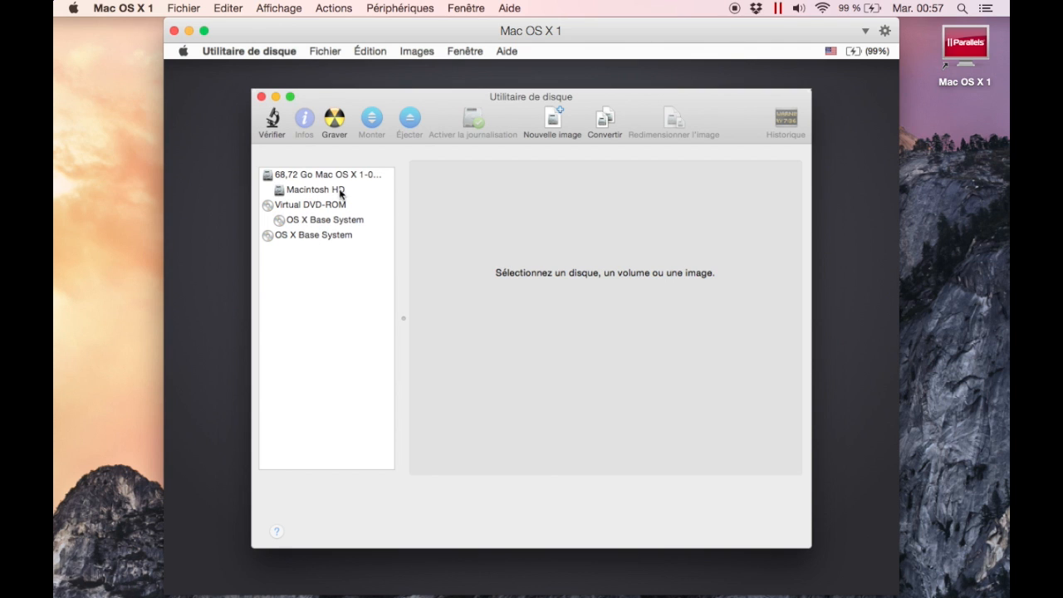
# - Select the 68,72 Go Mac OS X 1-0 disk and show its erase options, keeping the Mac OS étendu (journalisé) format
pyautogui.click(318, 205)
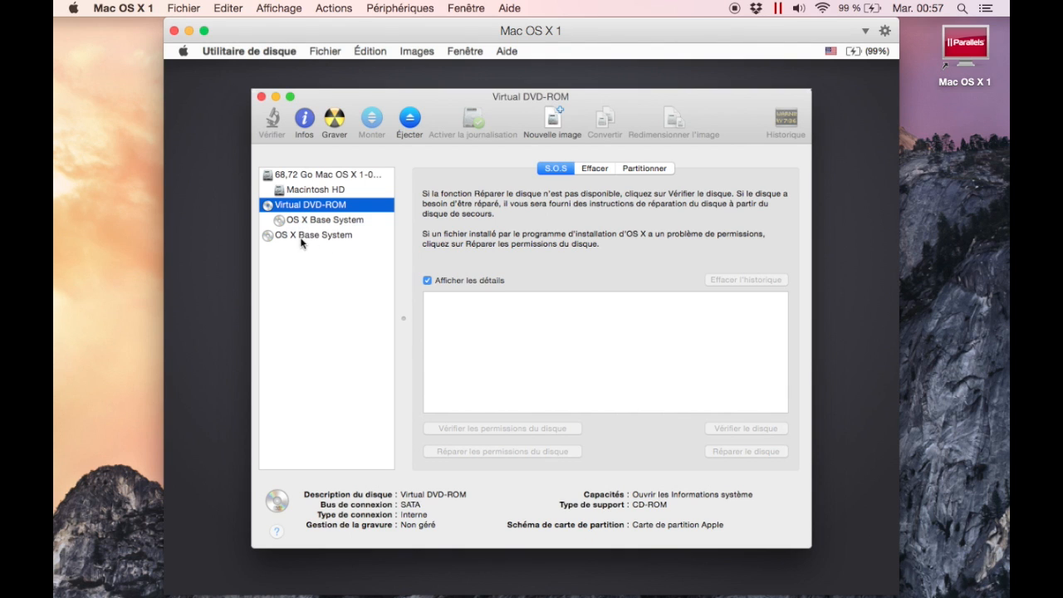
pyautogui.click(301, 240)
pyautogui.click(346, 175)
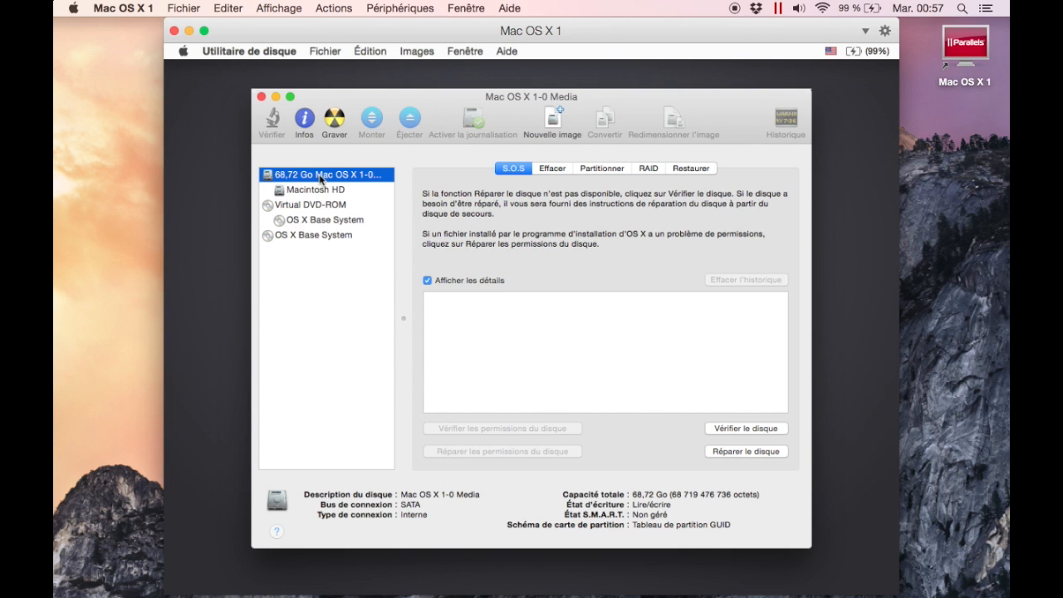
pyautogui.click(558, 168)
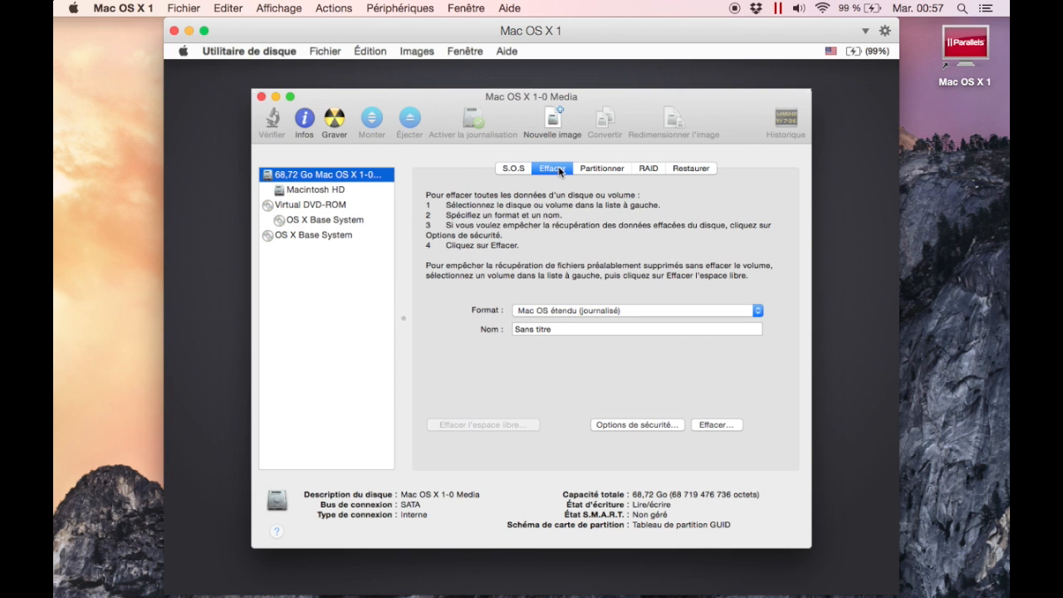
pyautogui.click(751, 317)
pyautogui.click(750, 312)
# - Replace the volume name for the erased disk with Macintosh HD
pyautogui.click(595, 329)
pyautogui.tripleClick(594, 329)
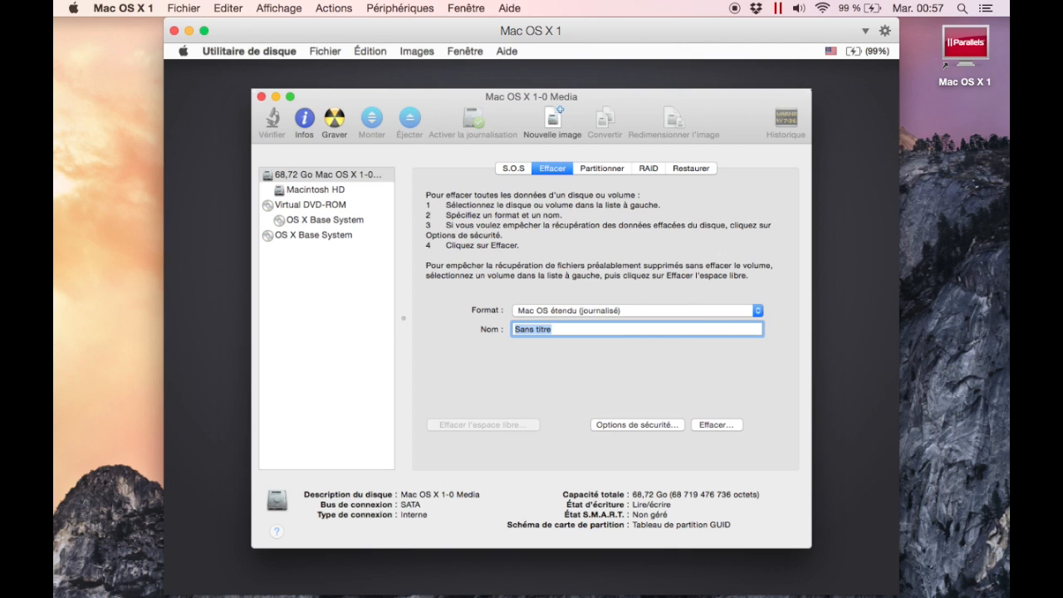
pyautogui.press('BackSpace')
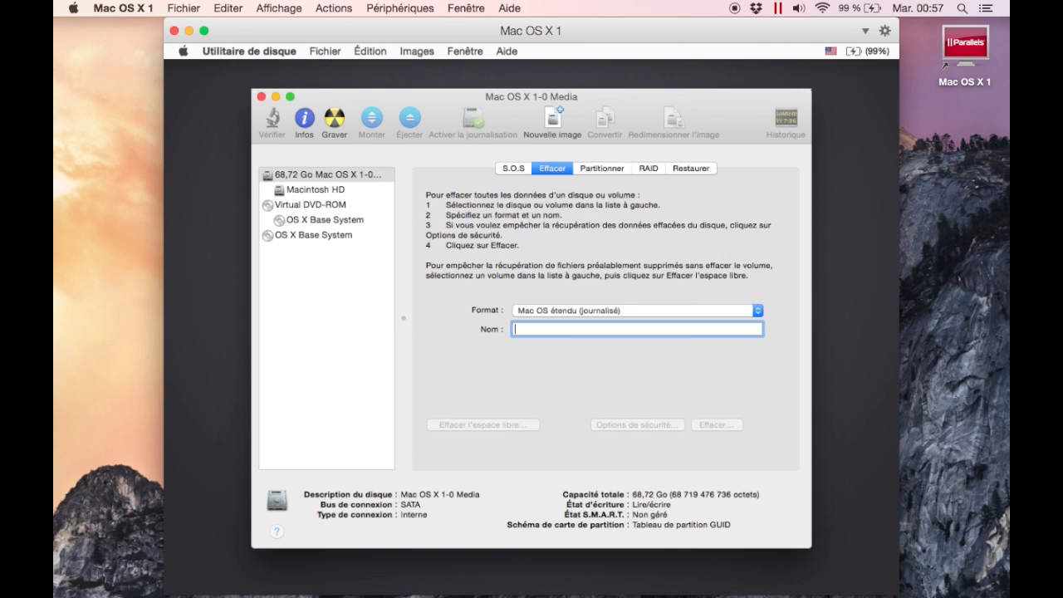
pyautogui.write('o')
pyautogui.press('BackSpace')
pyautogui.write('Macintosh HD')
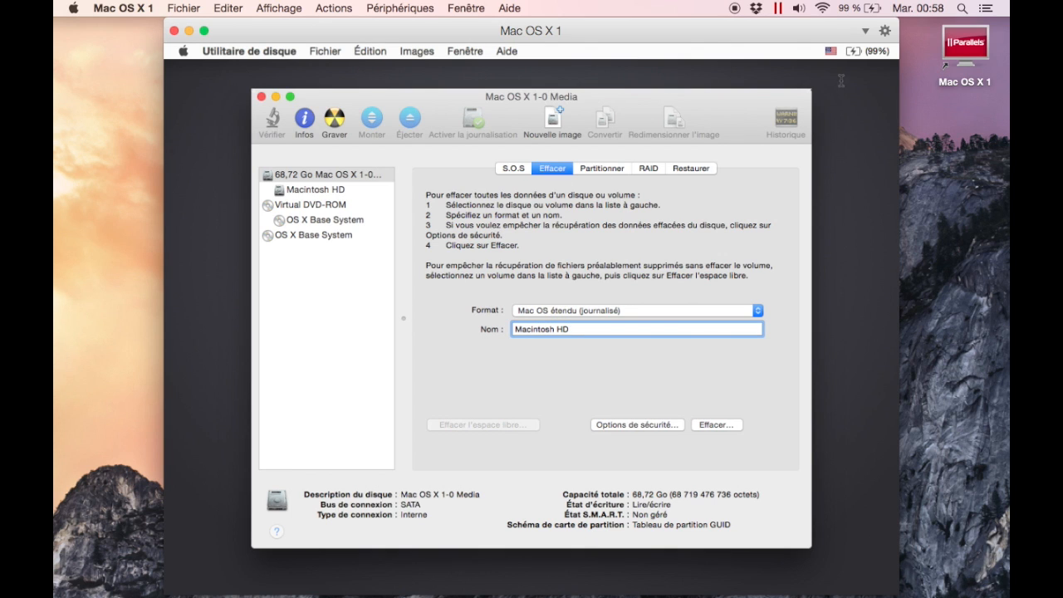
# - Switch the keyboard input source to Belge and test it in the volume name, leaving the name as Macintosh HD
pyautogui.click(833, 53)
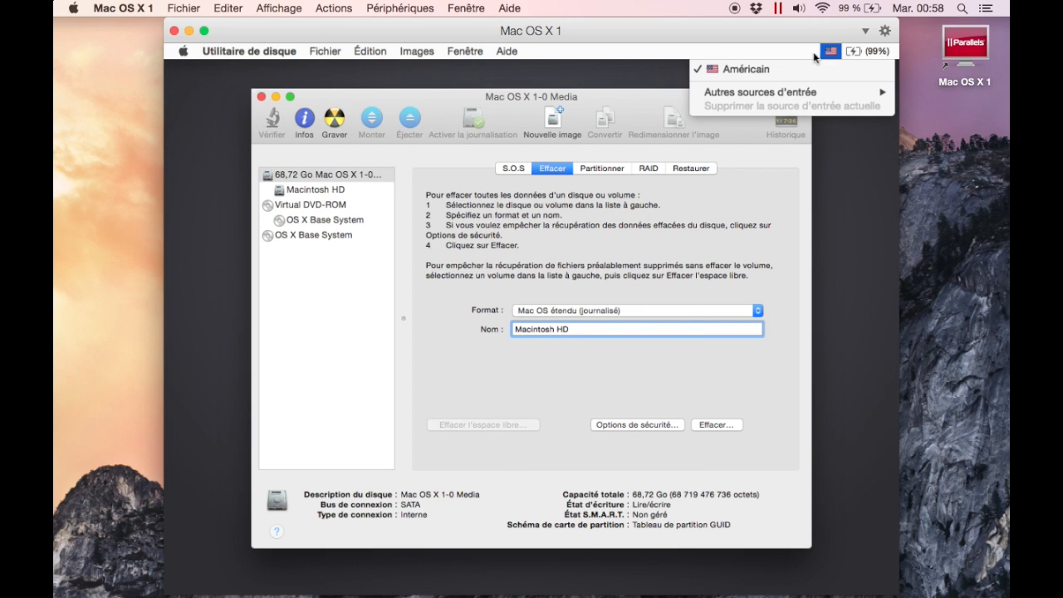
pyautogui.click(833, 56)
pyautogui.click(833, 56)
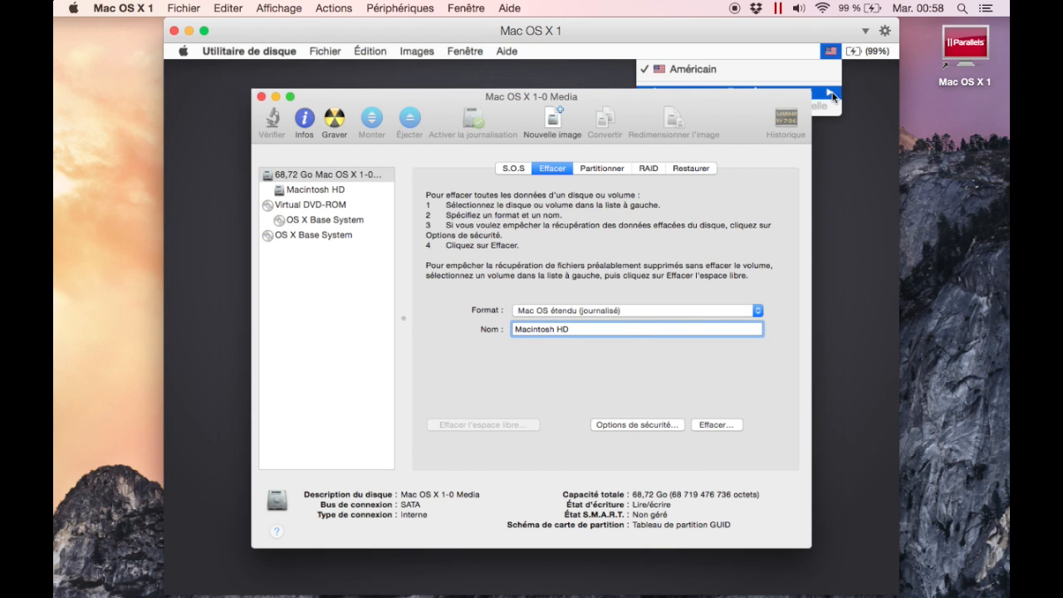
pyautogui.moveTo(833, 97)
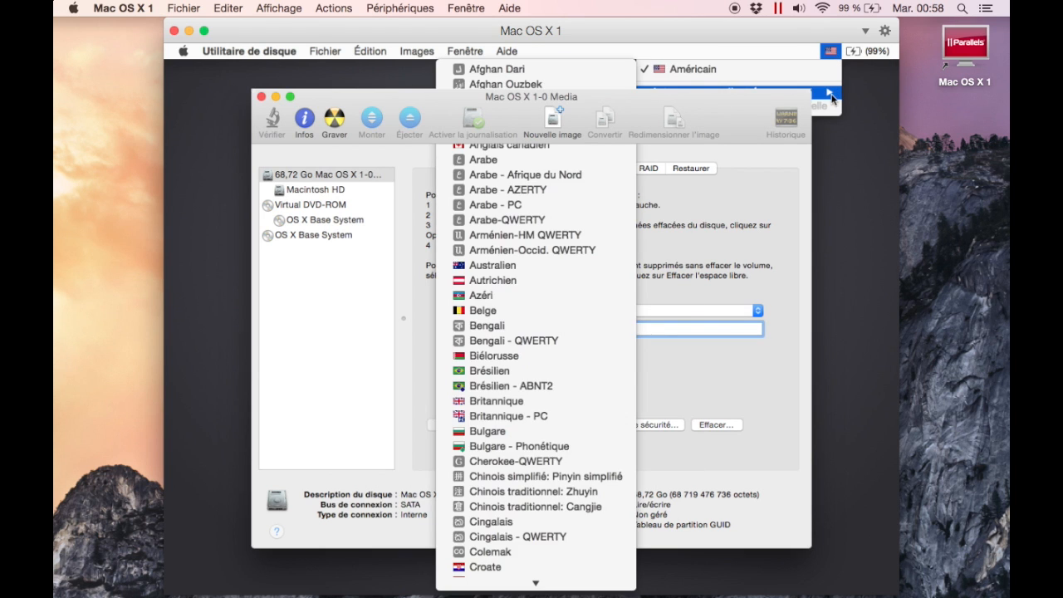
pyautogui.click(530, 313)
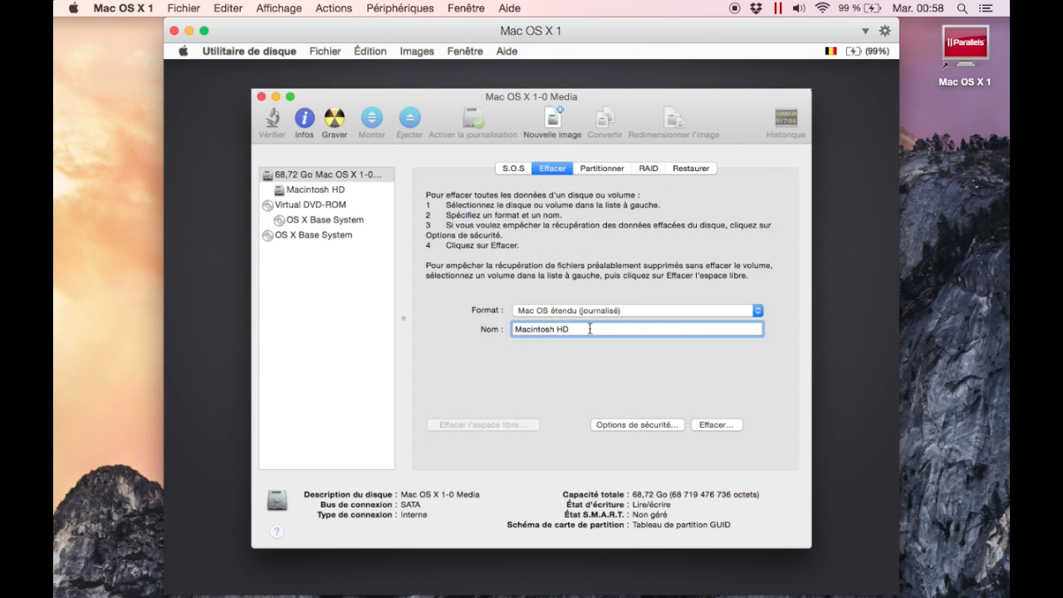
pyautogui.write('m')
pyautogui.press('BackSpace')
pyautogui.press('BackSpace')
# - Erase the Mac OS X 1-0 Media disk and confirm the erasure
pyautogui.click(714, 425)
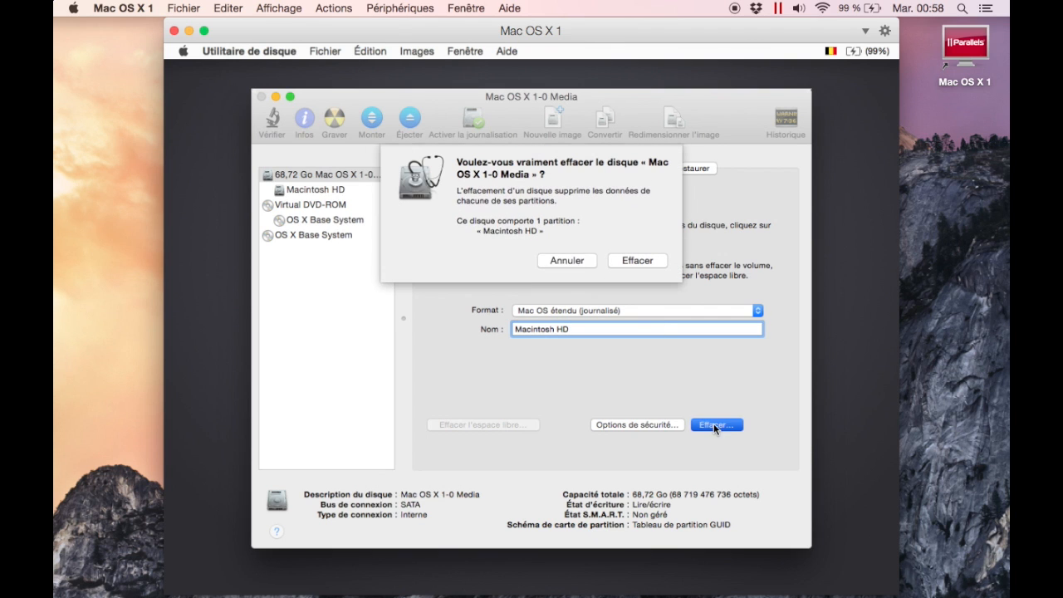
pyautogui.click(644, 261)
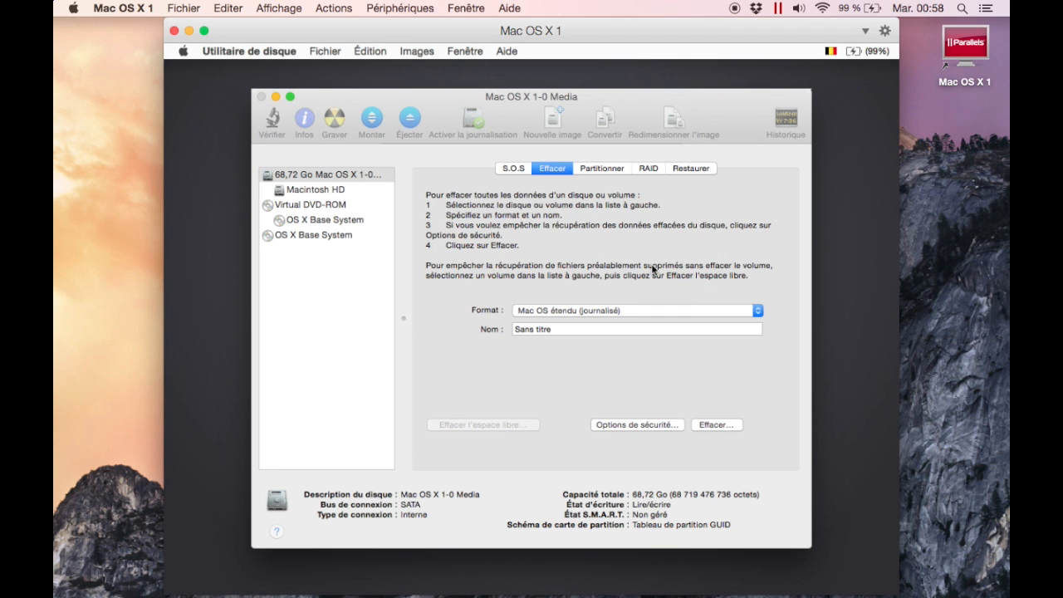
# - Review the disk's partition layout and close Disk Utility to return to the OS X installer
pyautogui.click(605, 169)
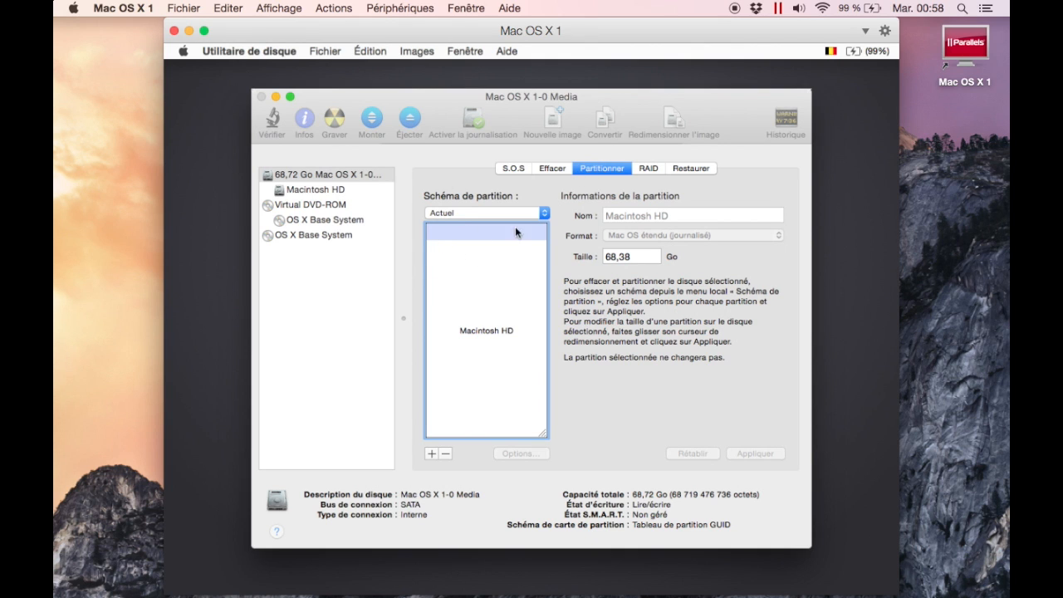
pyautogui.moveTo(553, 233)
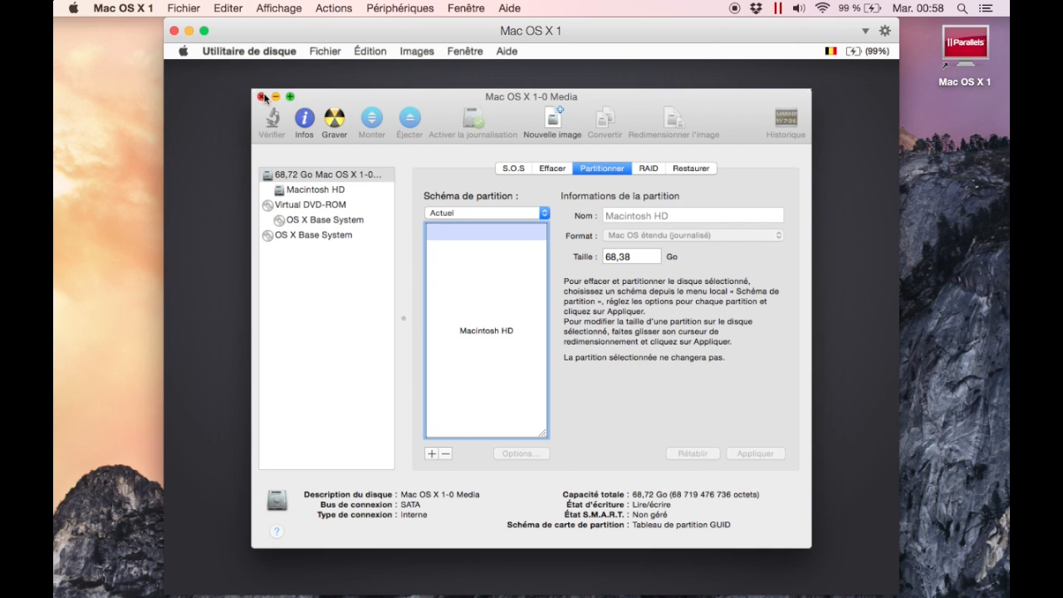
pyautogui.click(261, 97)
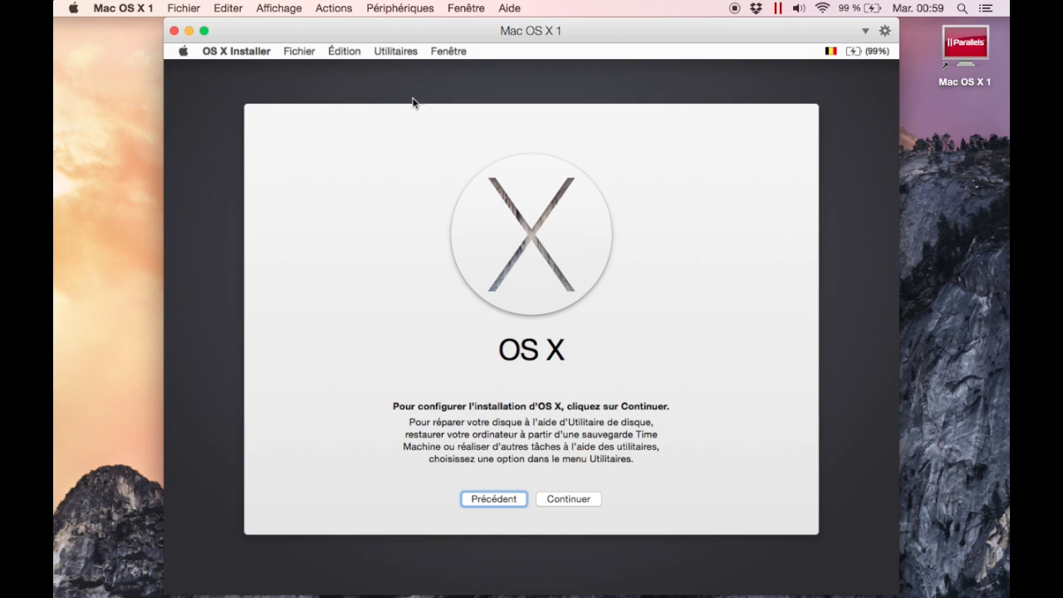
# - Reopen Disk Utility from the OS X installer and close it again
pyautogui.click(394, 51)
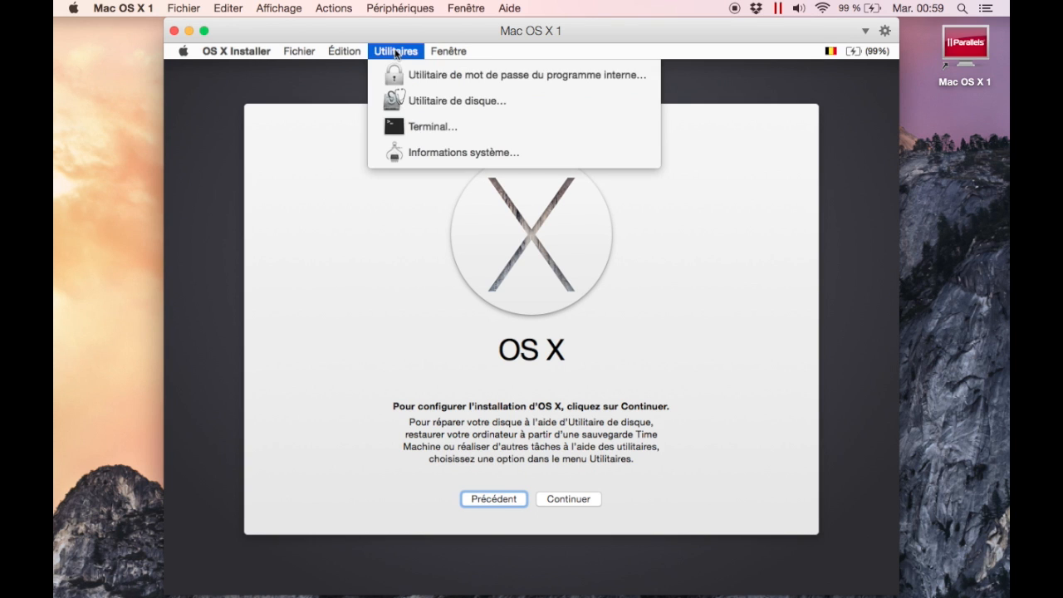
pyautogui.click(465, 100)
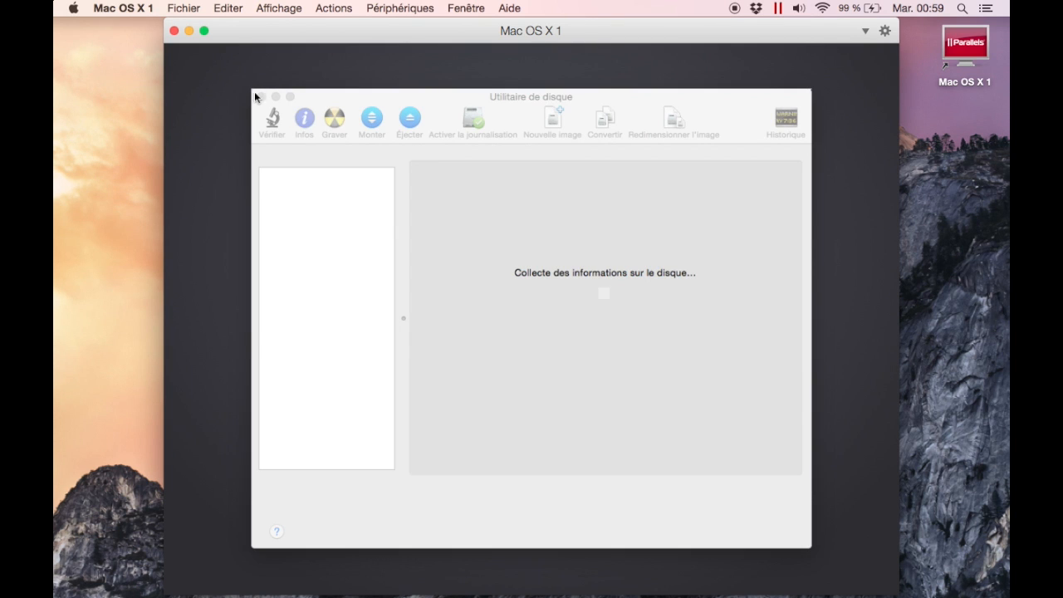
pyautogui.click(261, 97)
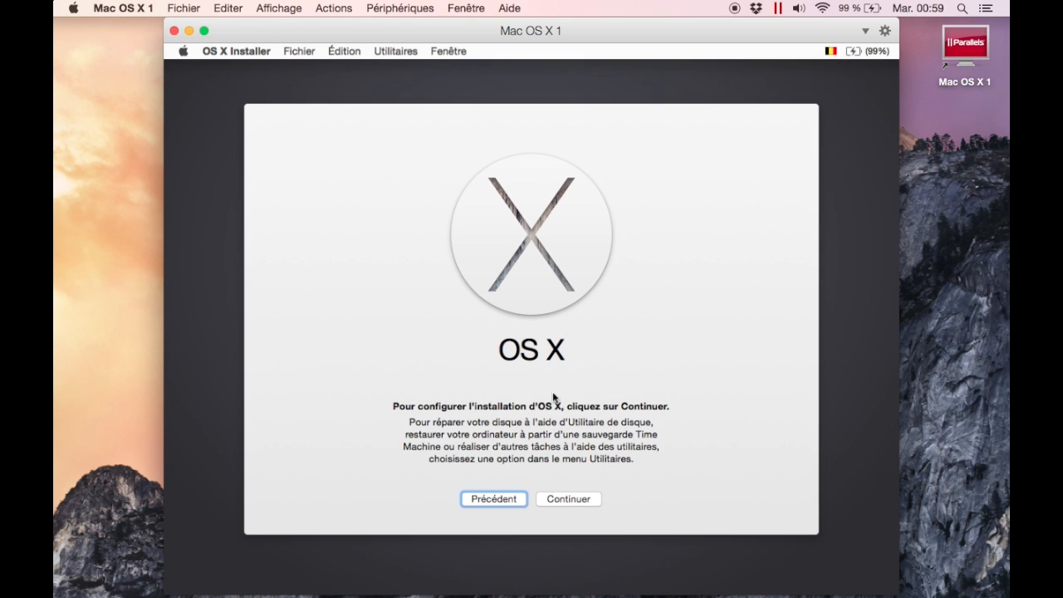
# - Proceed with the OS X installation setup, skim the Yosemite software licence agreement and accept its terms
pyautogui.click(570, 499)
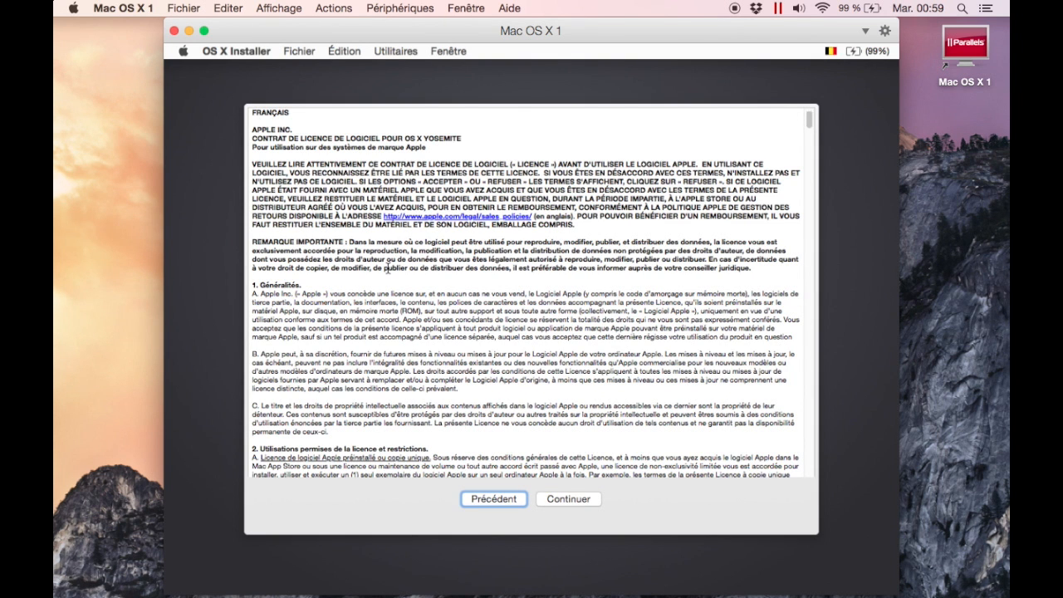
pyautogui.scroll(-15, 522, 422)
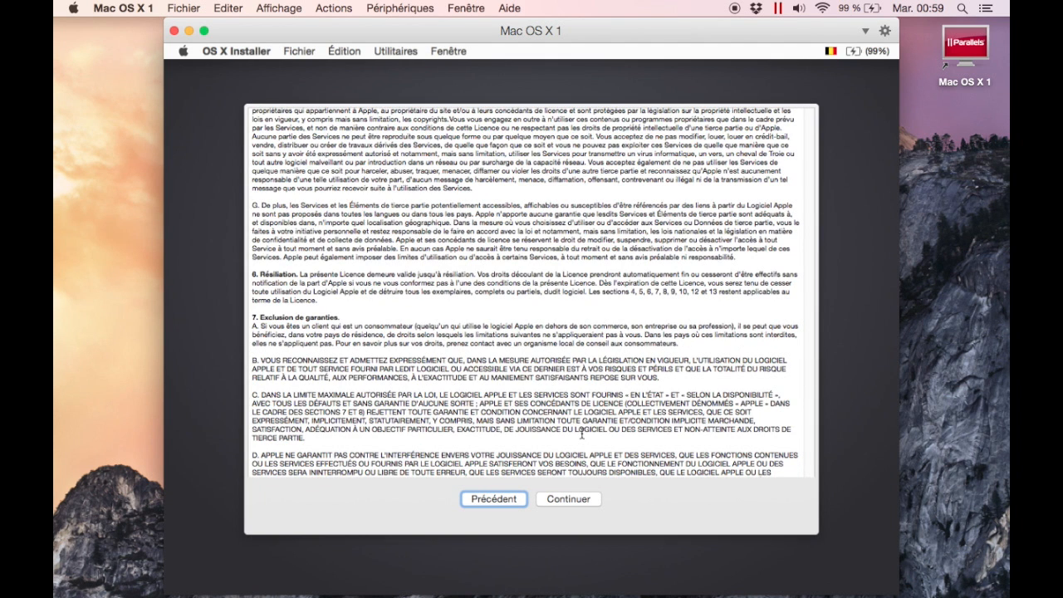
pyautogui.scroll(15, 581, 434)
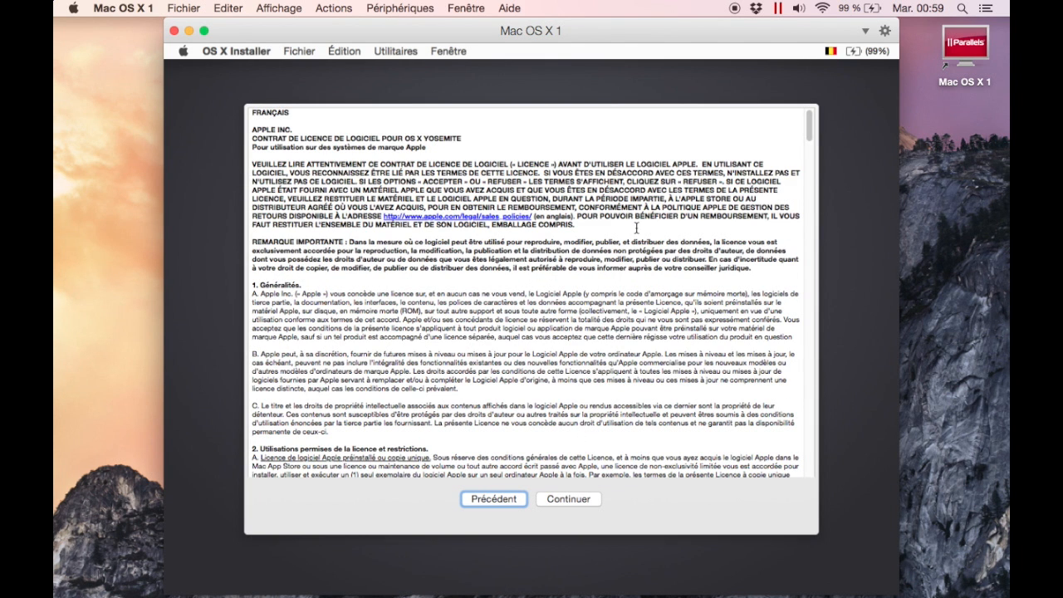
pyautogui.click(567, 500)
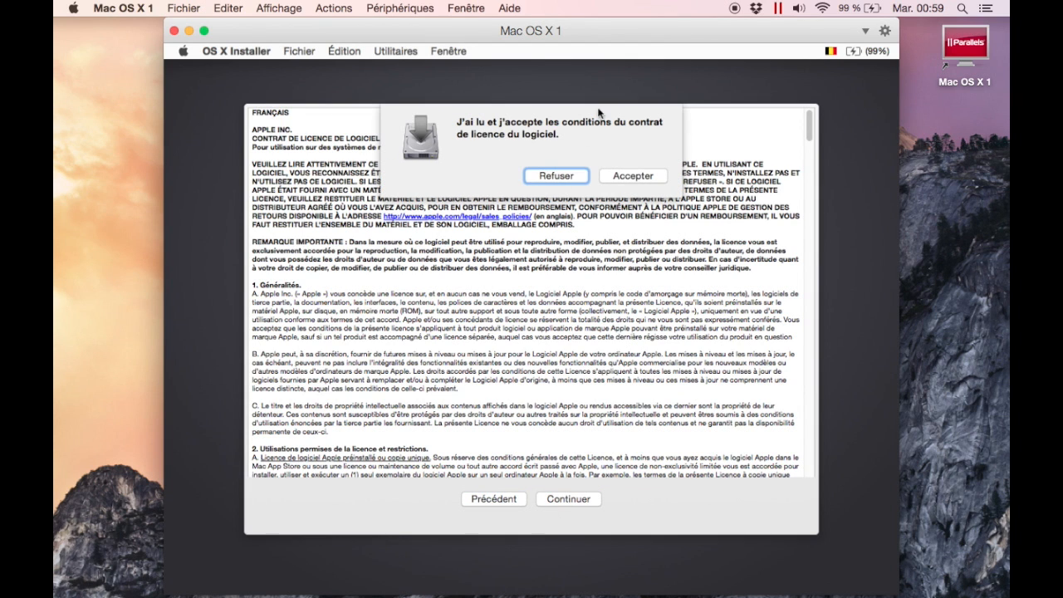
pyautogui.click(631, 184)
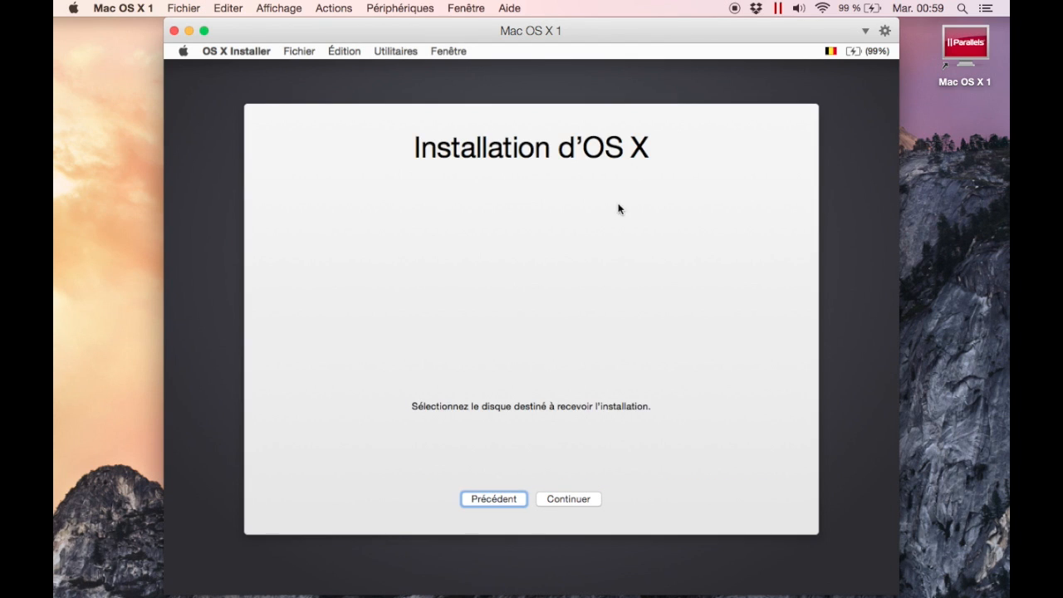
# - Choose Macintosh HD as the destination disk and start the OS X installation
pyautogui.click(608, 321)
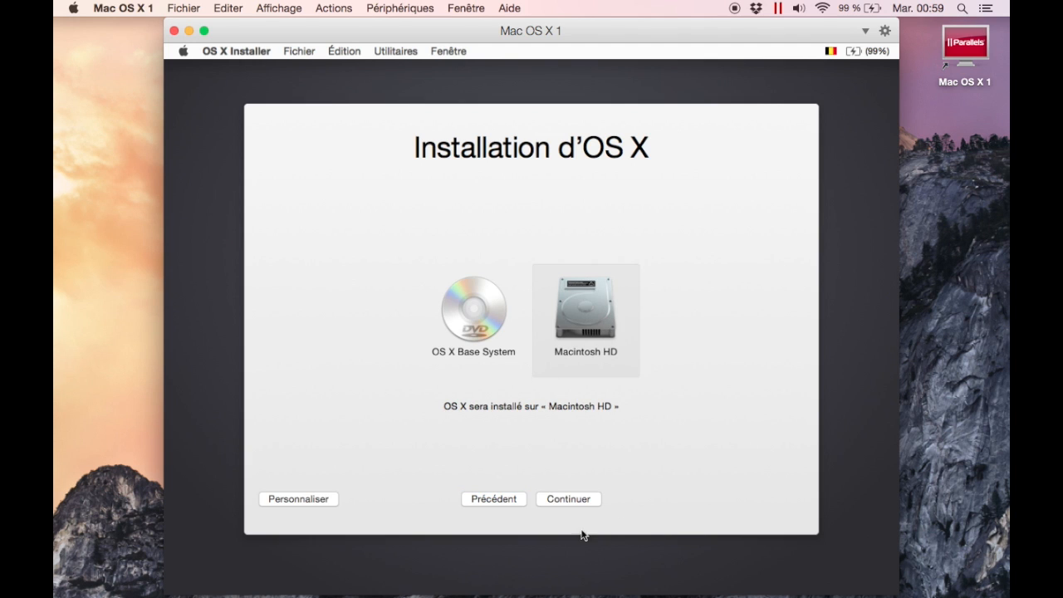
pyautogui.click(565, 503)
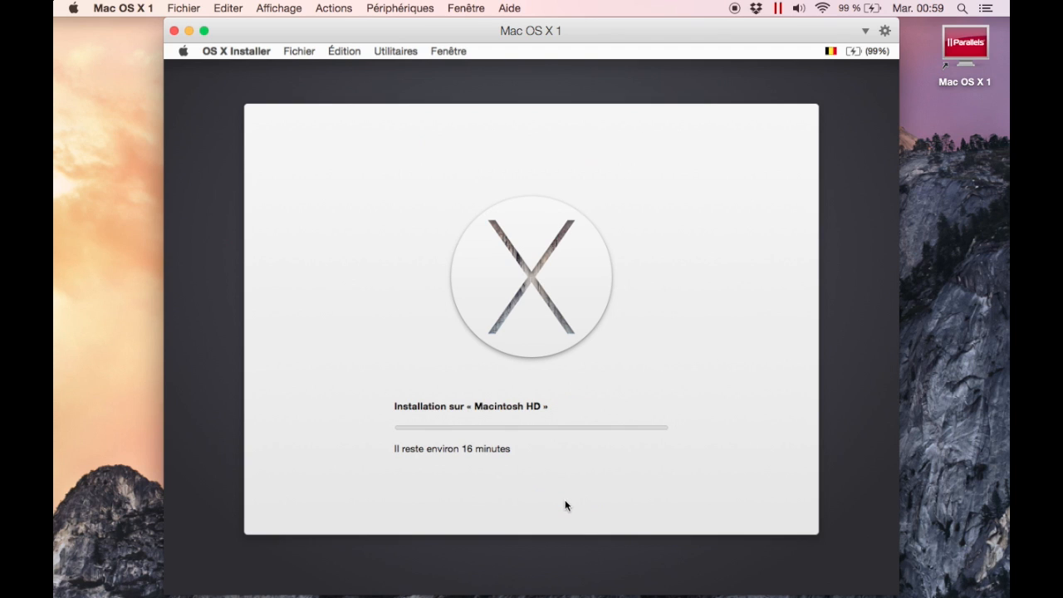